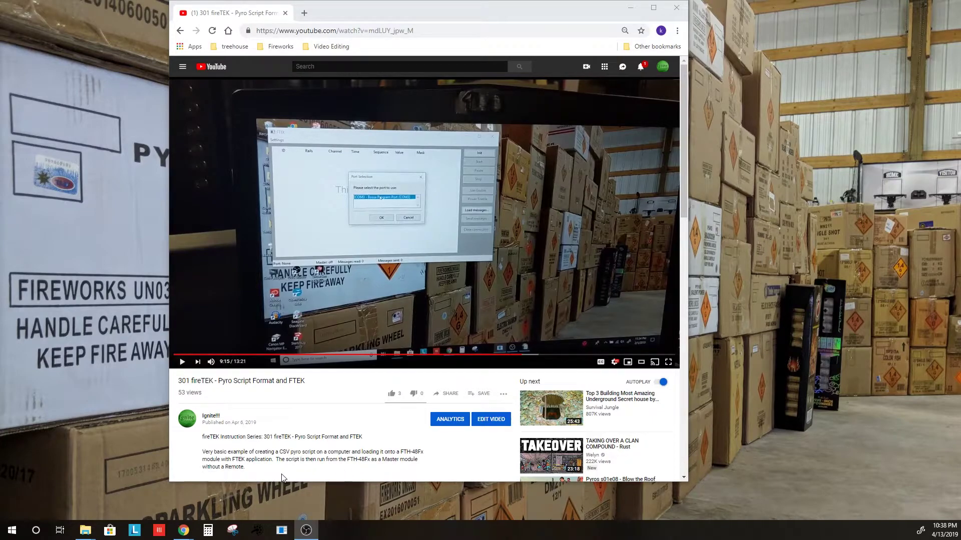
left_click_drag(232, 459, 268, 463)
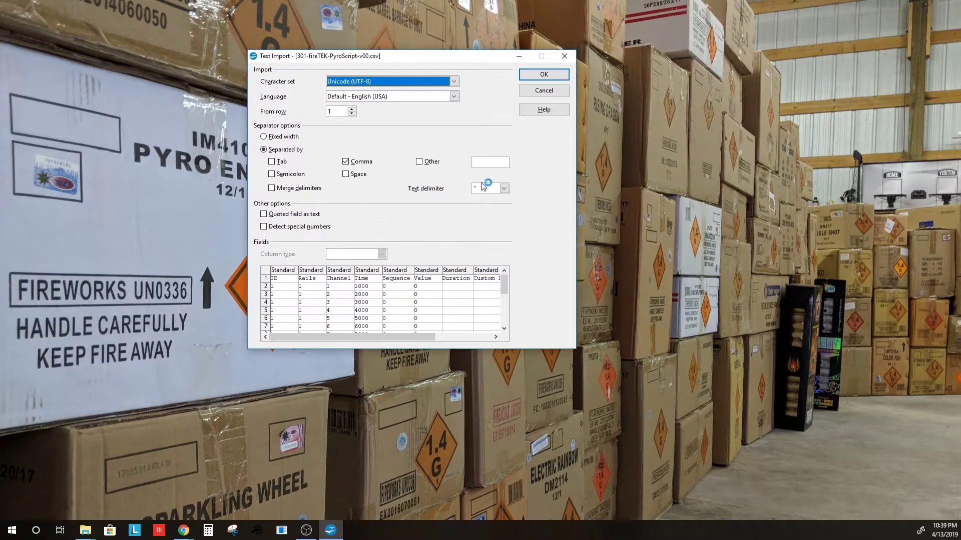
Step: Import 301-fireTEK-PyroScript-v00.csv into OpenOffice Calc as comma-separated UTF-8 text and enlarge the sheet to 160%
left_click(544, 75)
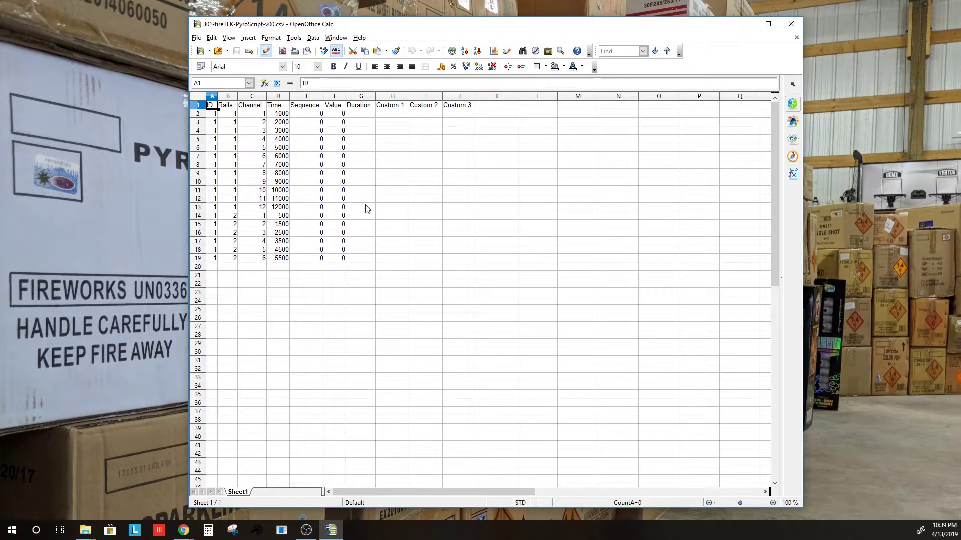
left_click(382, 319)
scroll(382, 321, "up", 4)
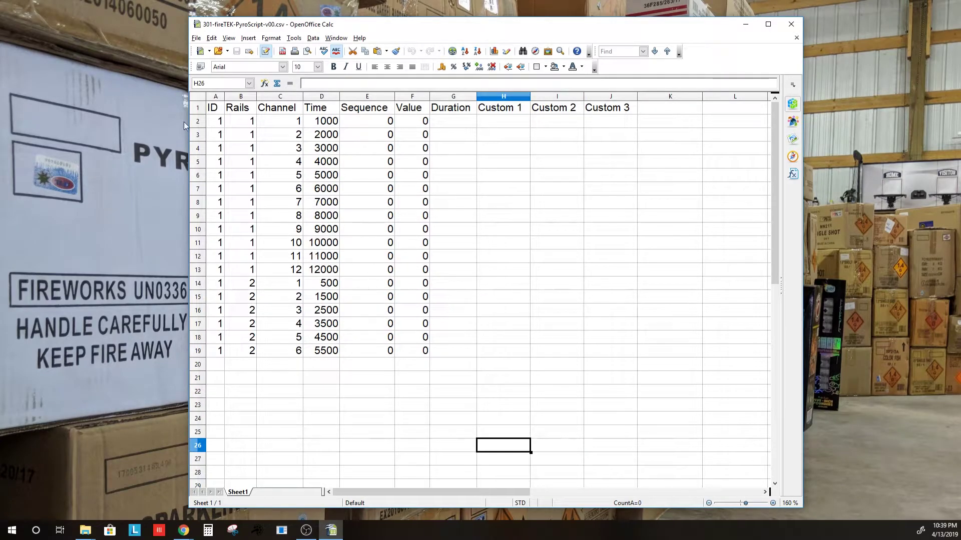
Step: Examine the script's column headers one by one, from ID and Rails through Duration to the three Custom columns
left_click(211, 112)
left_click(241, 113)
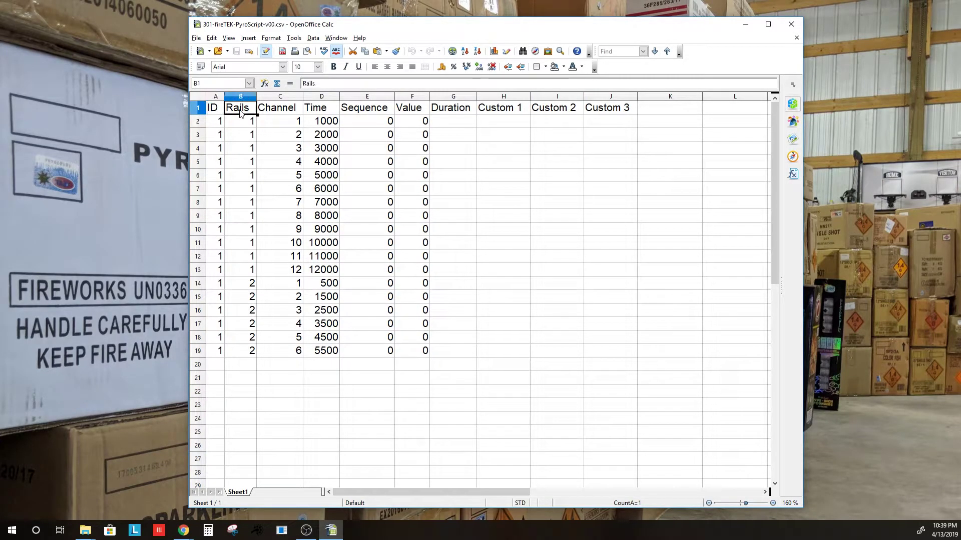
left_click(290, 112)
left_click(318, 111)
left_click(372, 113)
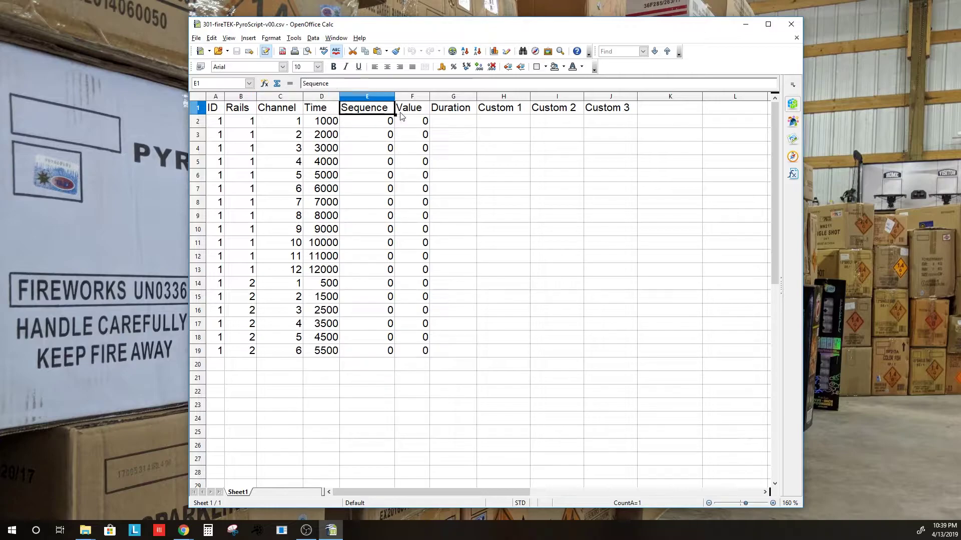
left_click(406, 113)
left_click(453, 112)
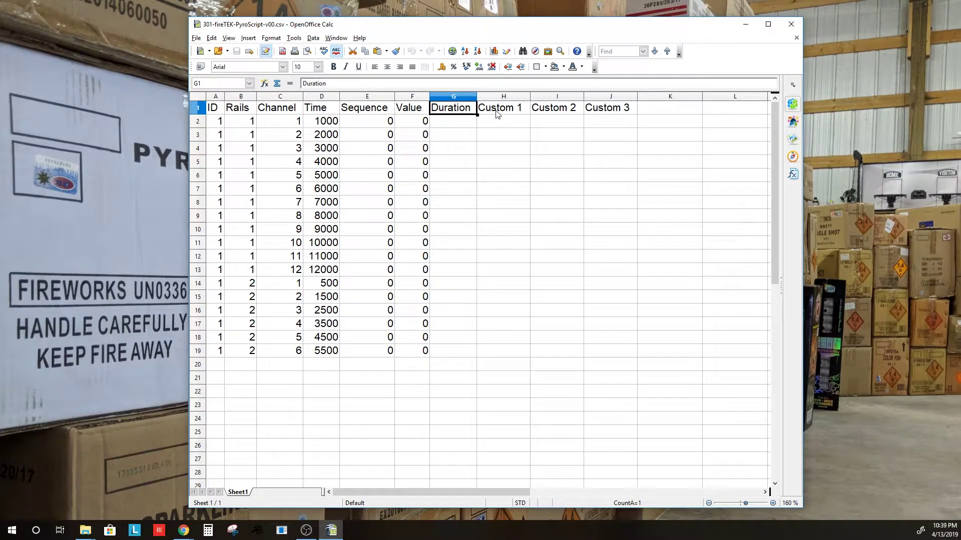
left_click_drag(500, 112, 613, 116)
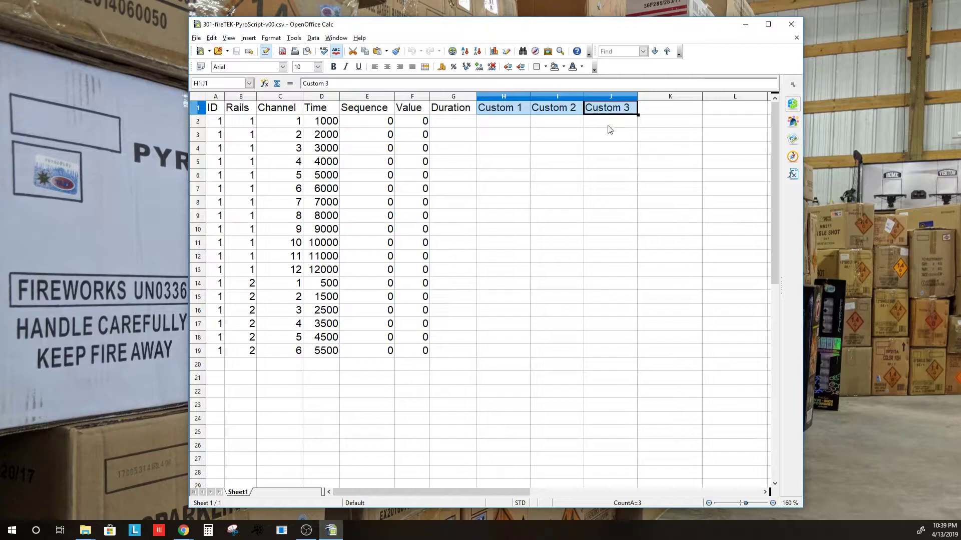
left_click(486, 409)
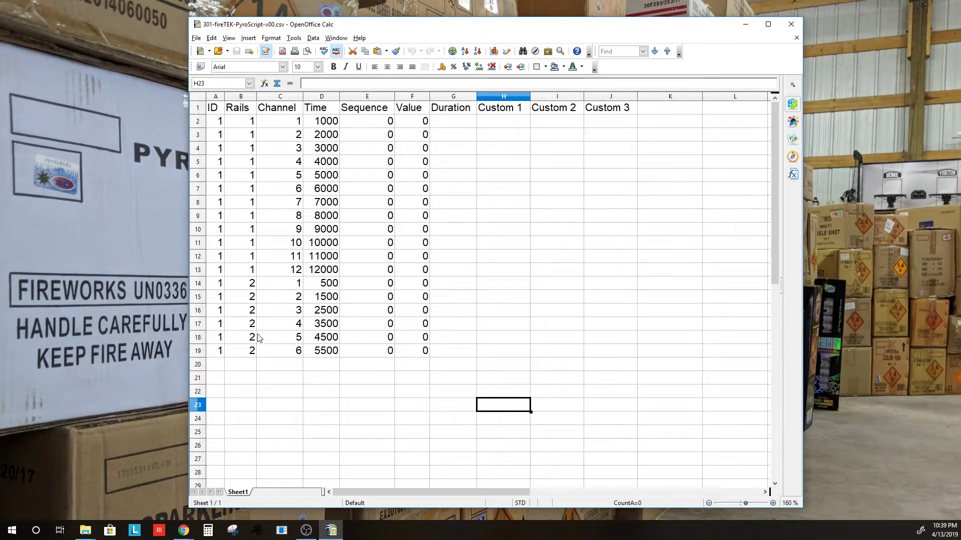
Step: Examine the channel entries in the spreadsheet, and the same comma-separated cue rows as plain text in Notepad
left_click_drag(288, 129, 298, 353)
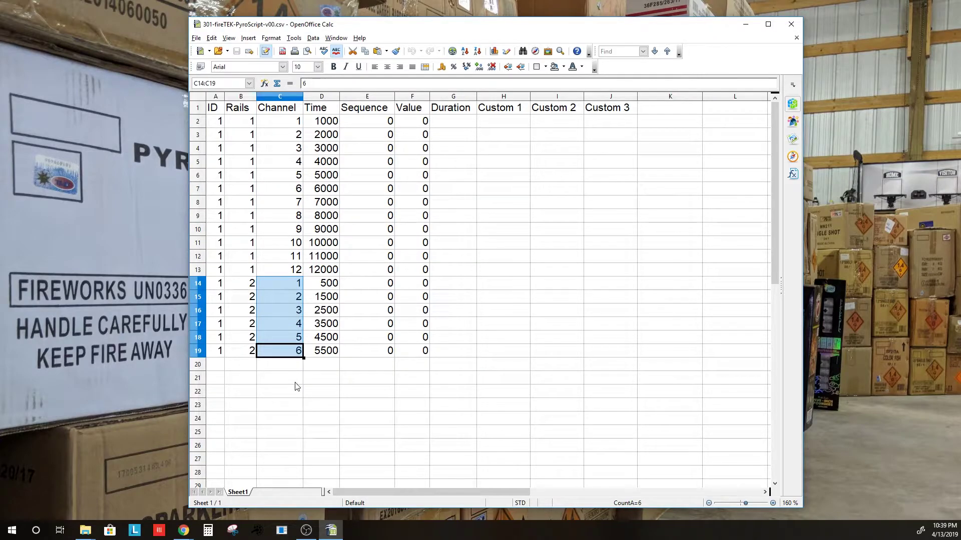
left_click(342, 419)
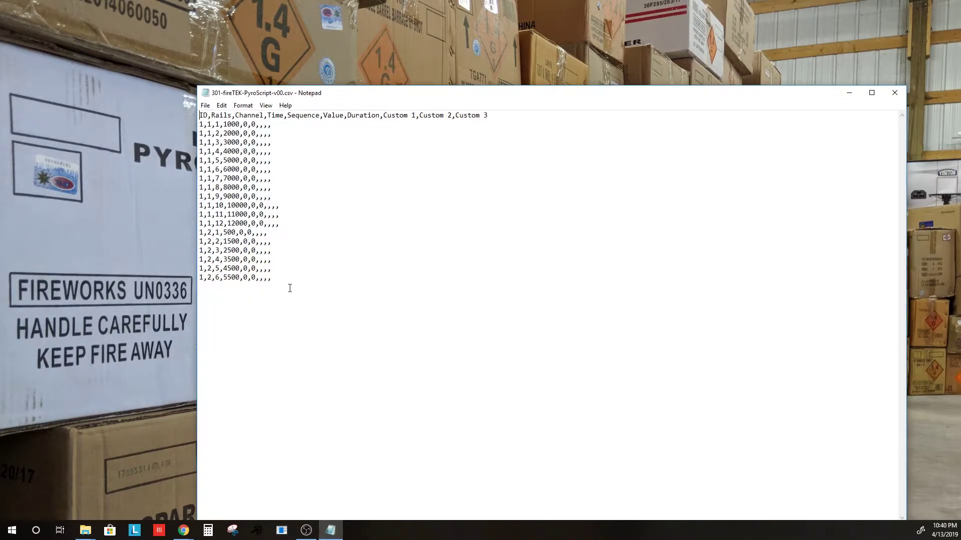
left_click_drag(290, 288, 199, 124)
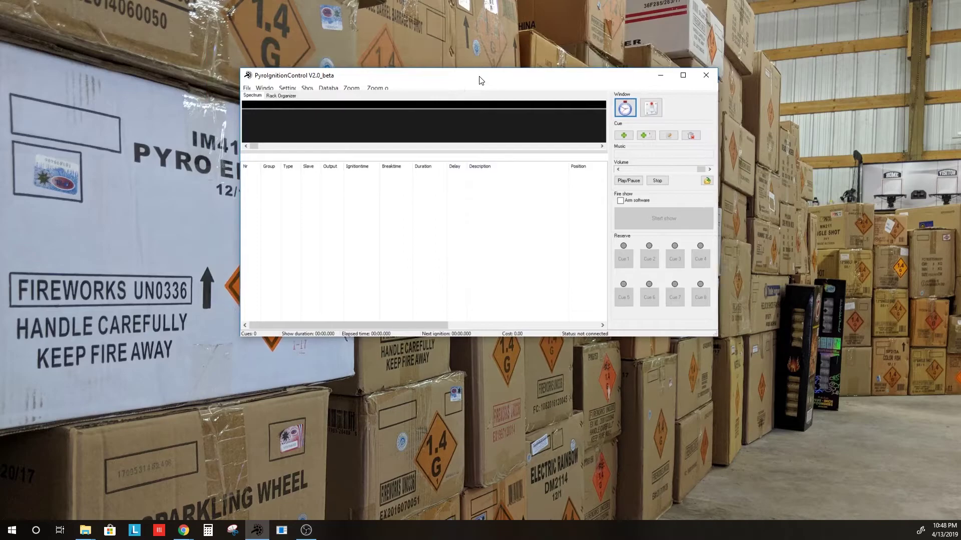
Step: Maximize PyroIgnitionControl and open 301-fireTEK-PyroScript-v00.csv for a generic CSV import
double_click(477, 81)
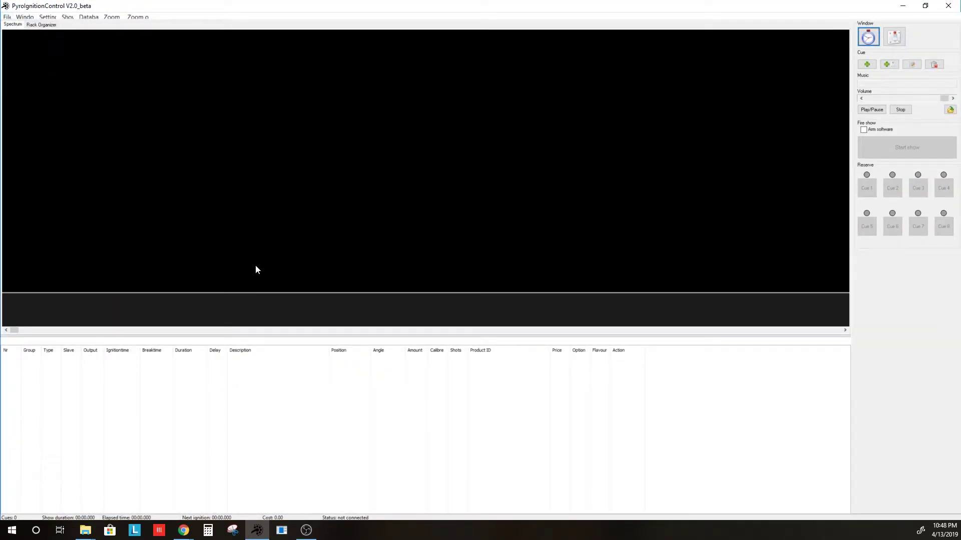
left_click(7, 17)
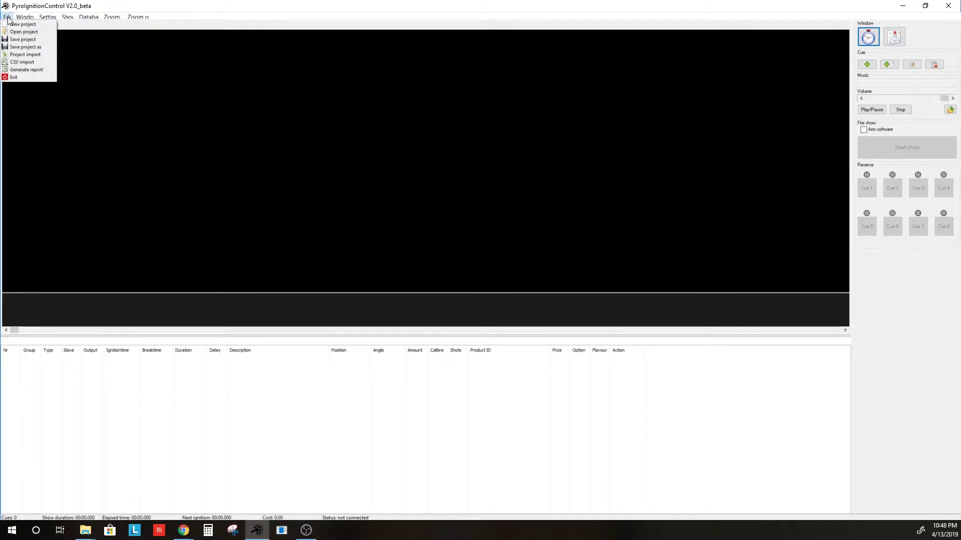
left_click(16, 62)
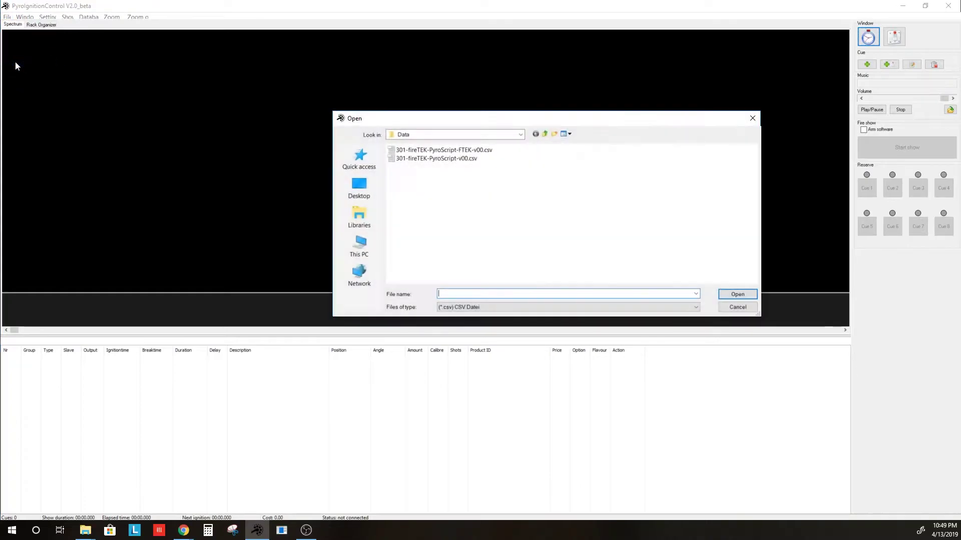
left_click_drag(558, 114, 491, 102)
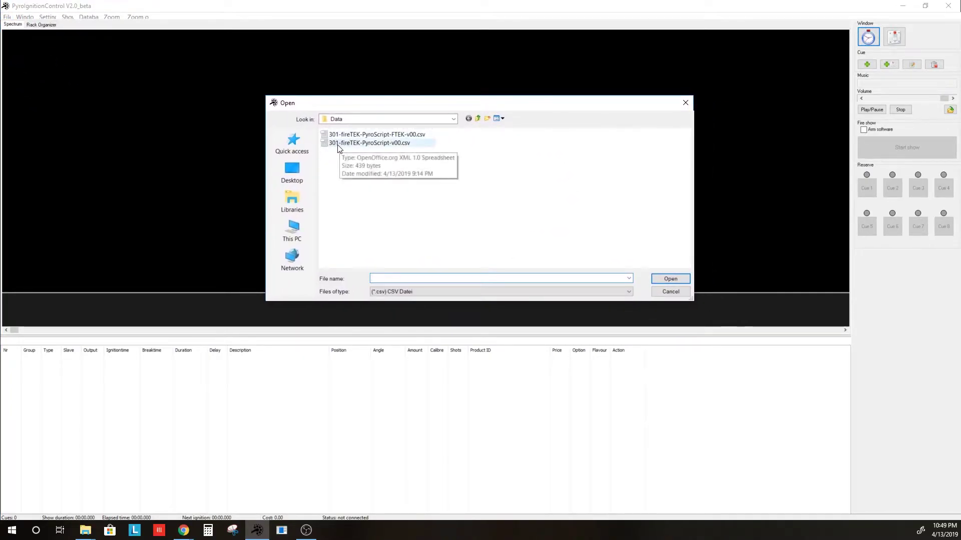
left_click(397, 145)
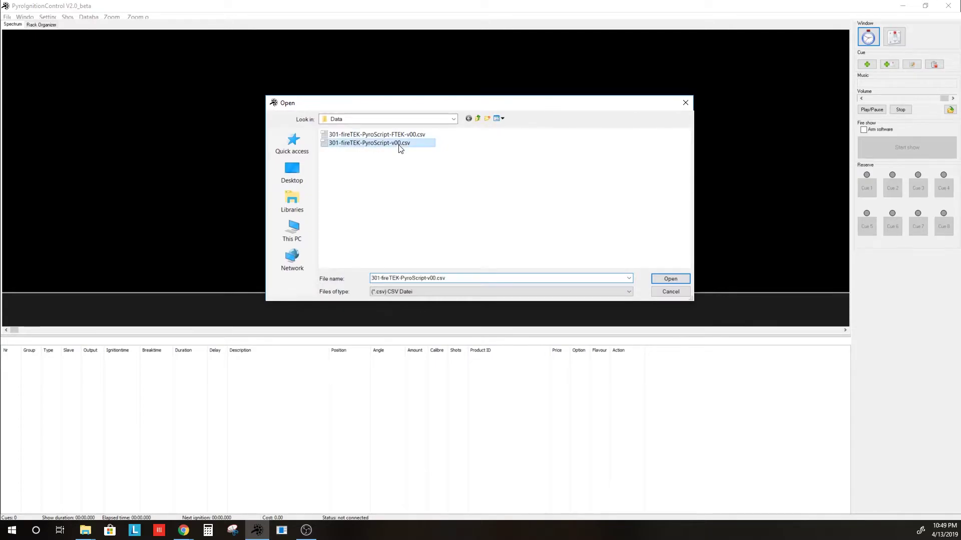
left_click(669, 279)
left_click_drag(485, 197, 468, 122)
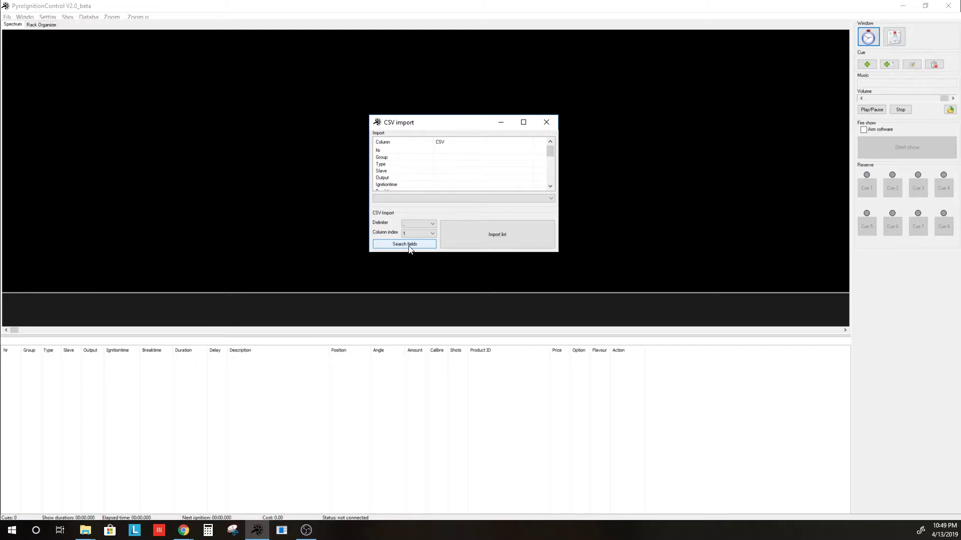
Step: Map the Slave column to the CSV field ID and the Ignitiontime column to the field Time
left_click(447, 198)
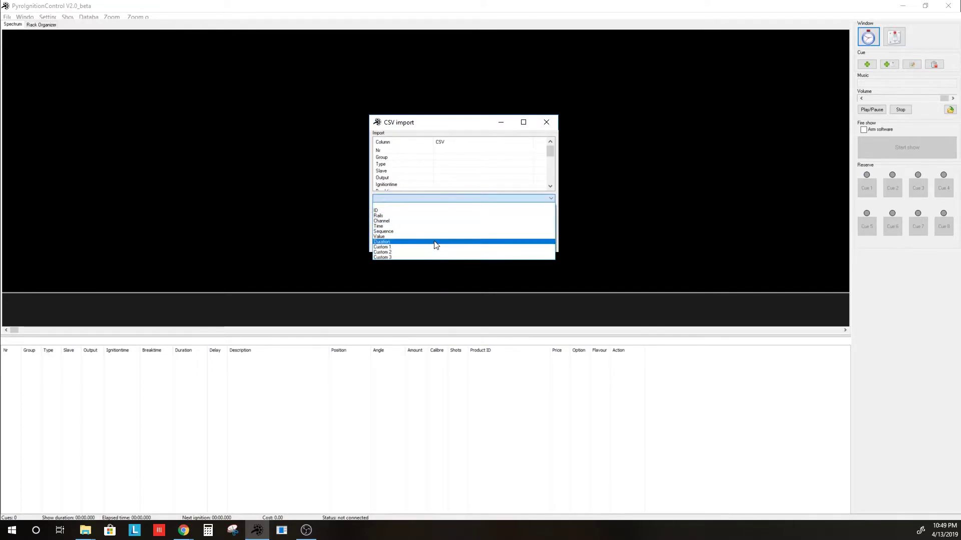
left_click(445, 128)
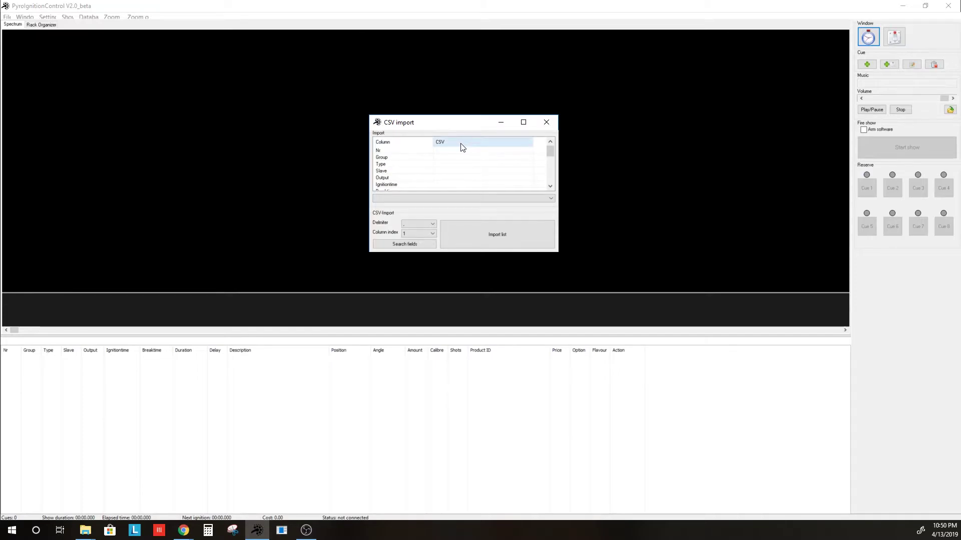
left_click(387, 173)
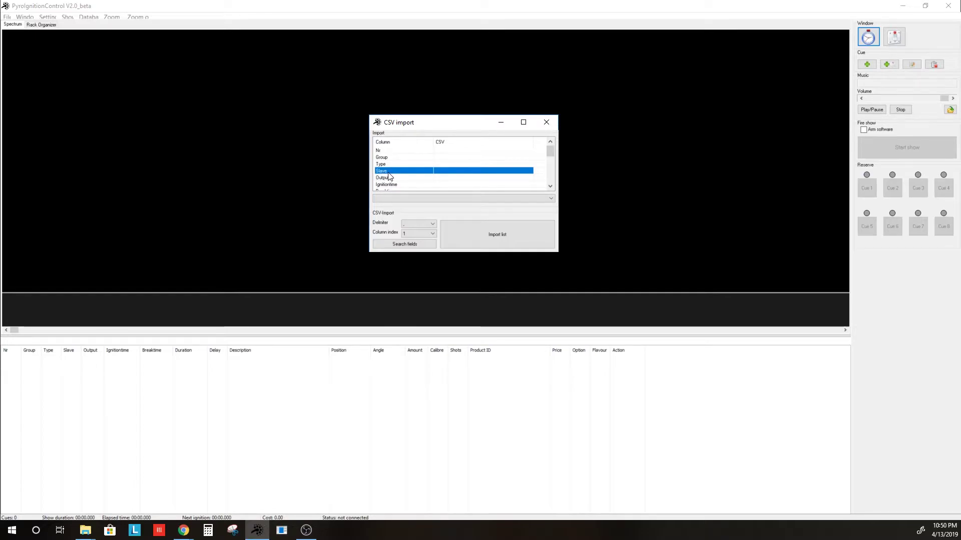
left_click(409, 199)
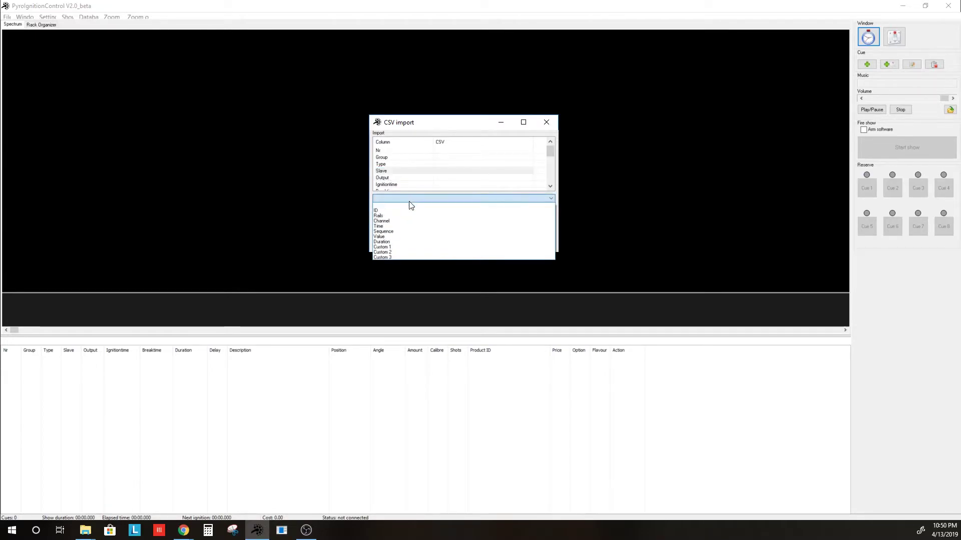
left_click(405, 211)
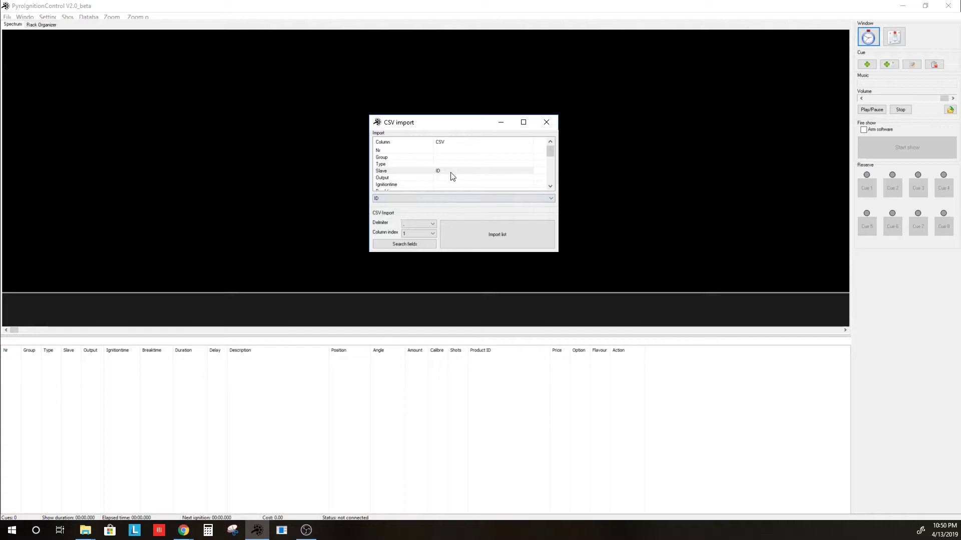
left_click(411, 185)
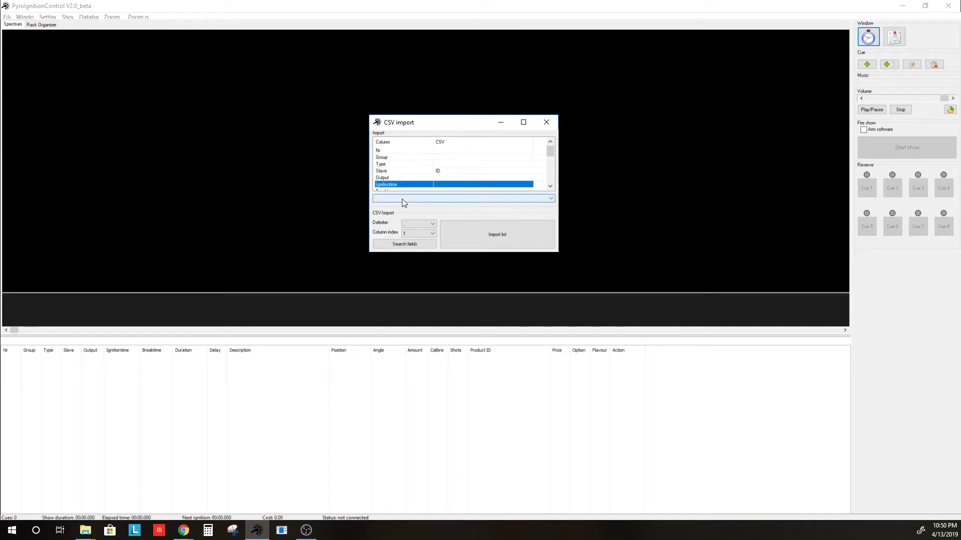
left_click(402, 199)
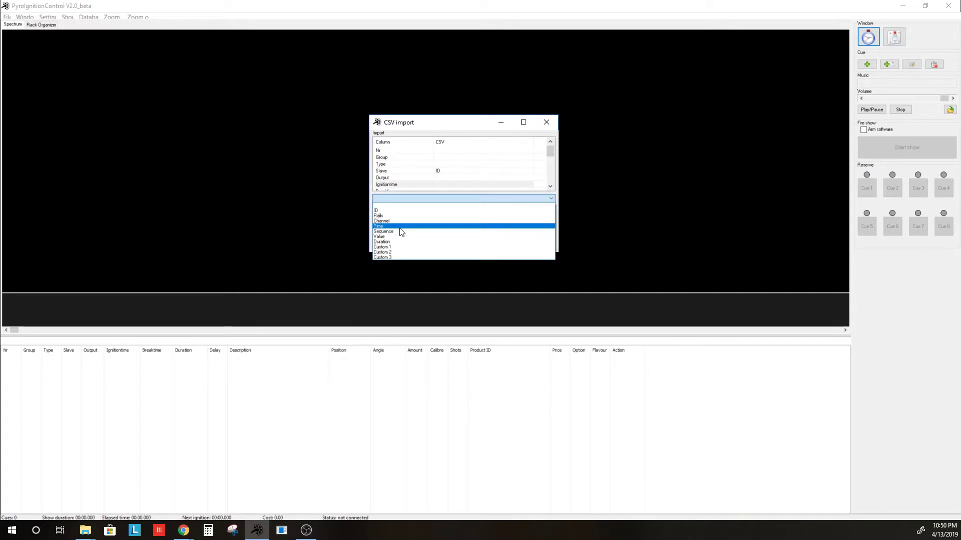
left_click(400, 228)
scroll(457, 168, "down", 1)
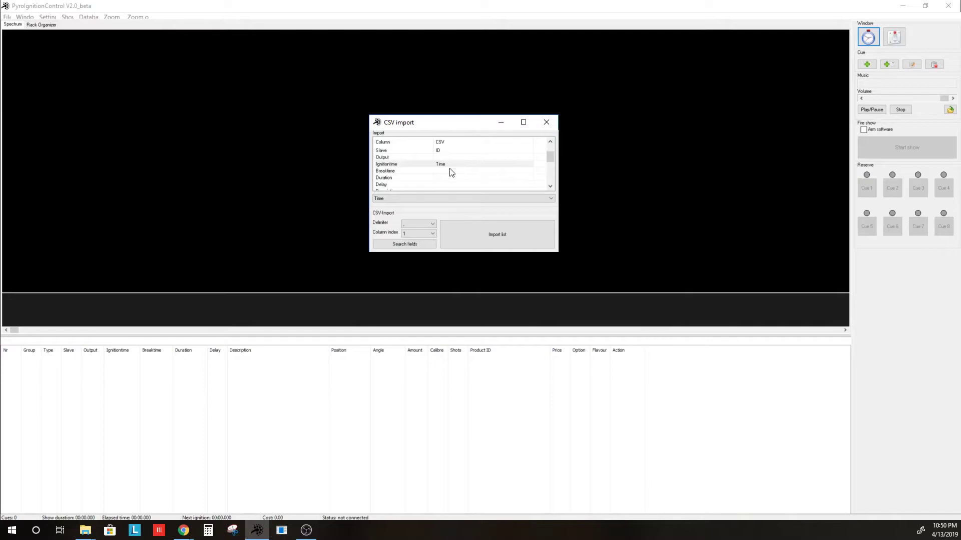
Step: Check the CSV fields available for the Output column, try to import the list, and close the CSV import
left_click(411, 157)
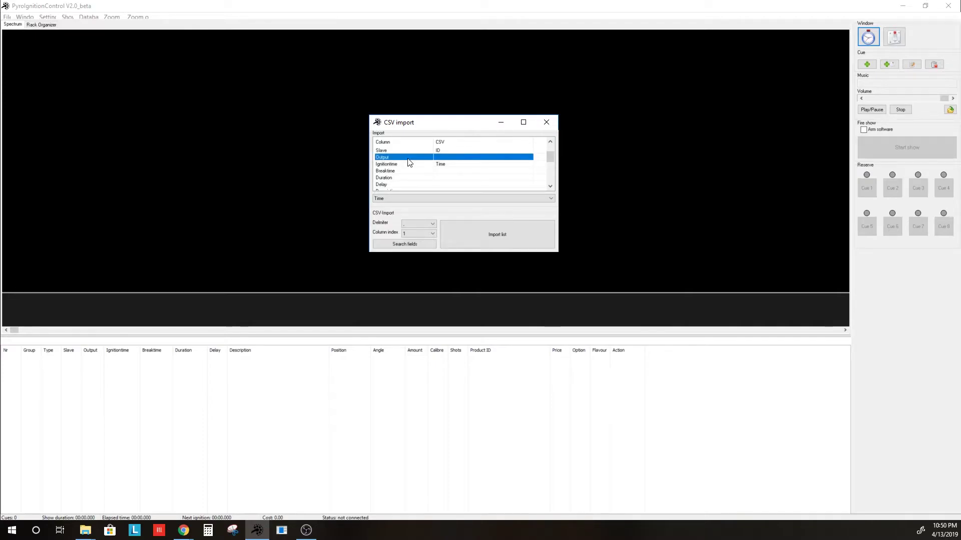
left_click(400, 199)
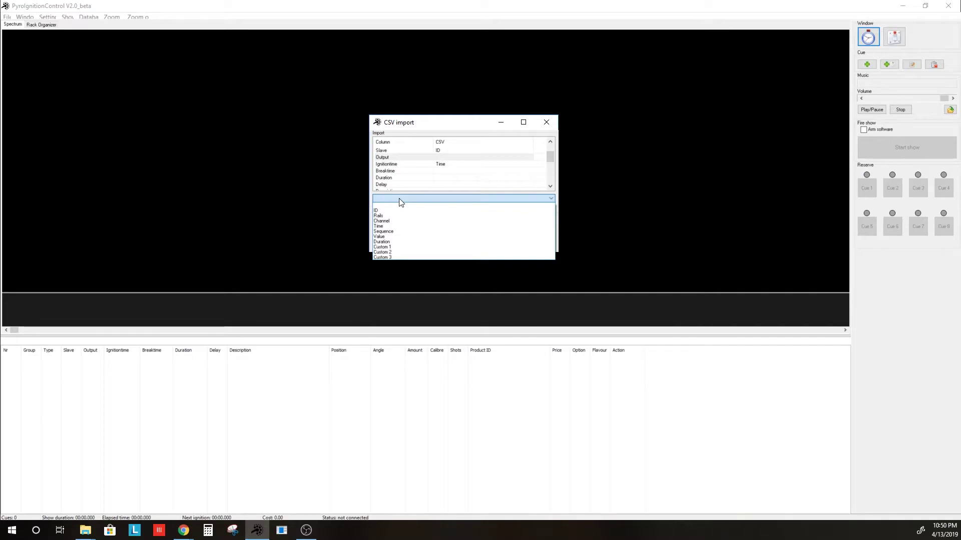
left_click(400, 201)
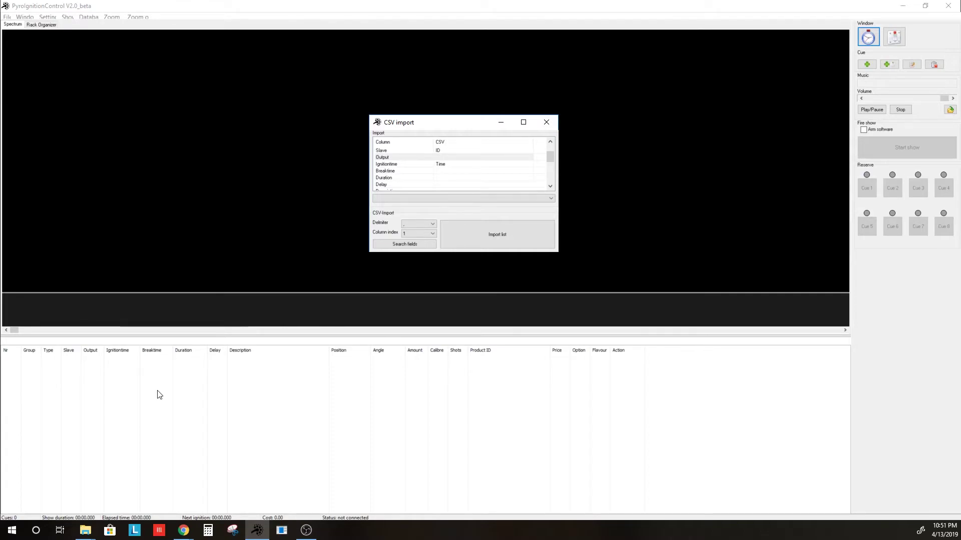
left_click(492, 239)
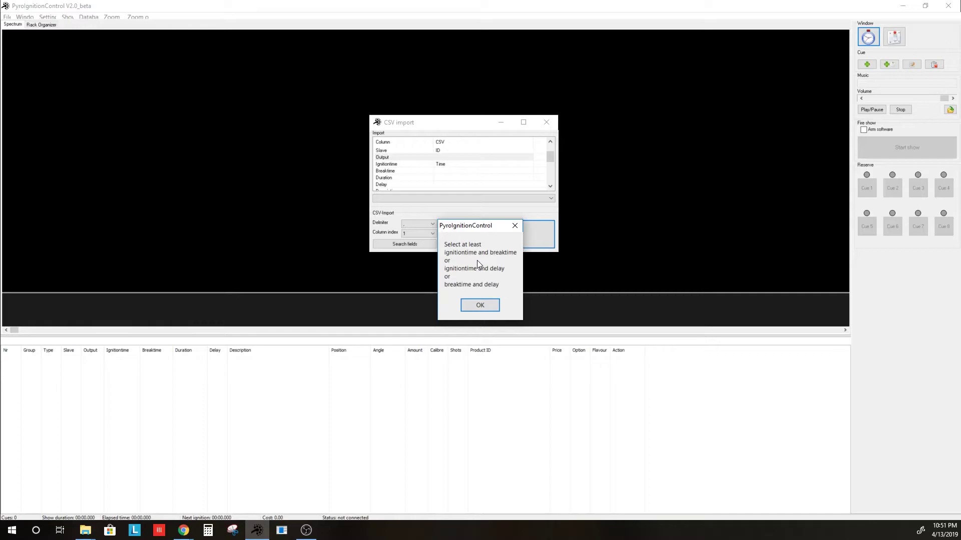
left_click(479, 305)
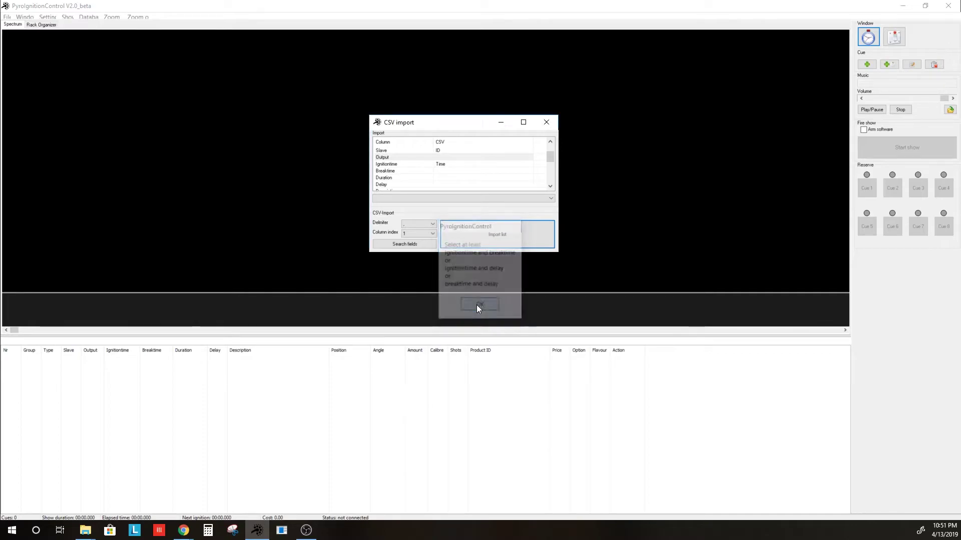
left_click(547, 122)
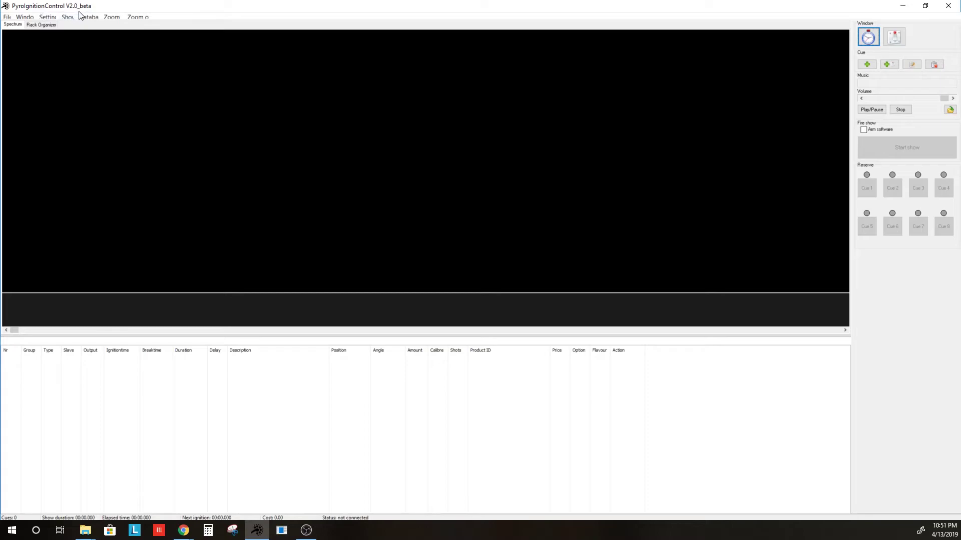
Step: Import 301-fireTEK-PyroScript-v00.csv from the Data folder as a FireTek file through the ignition system tools
left_click(25, 17)
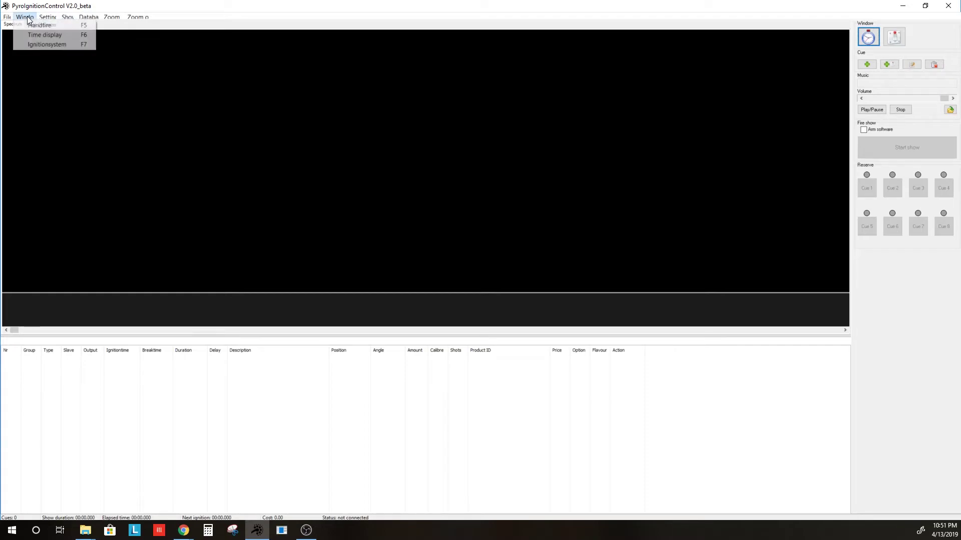
left_click(50, 45)
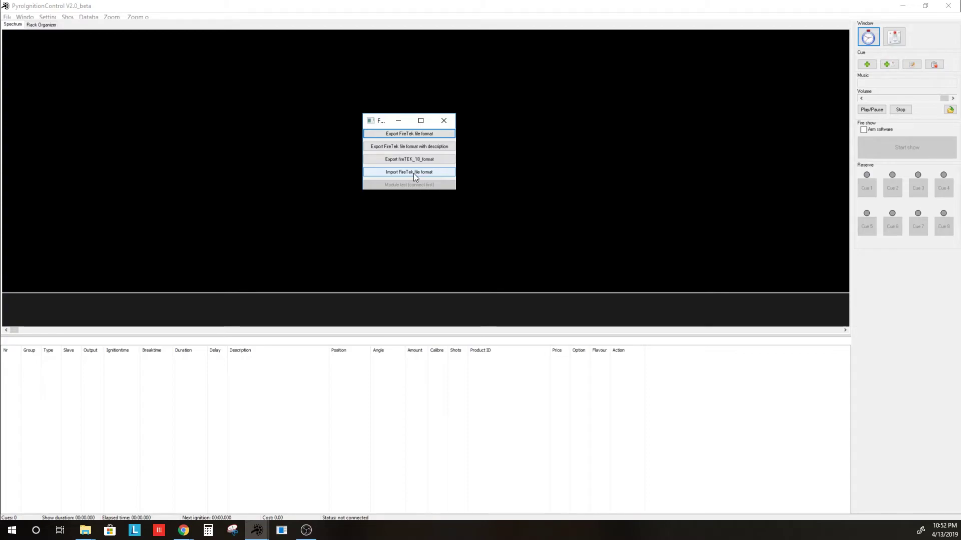
left_click(413, 174)
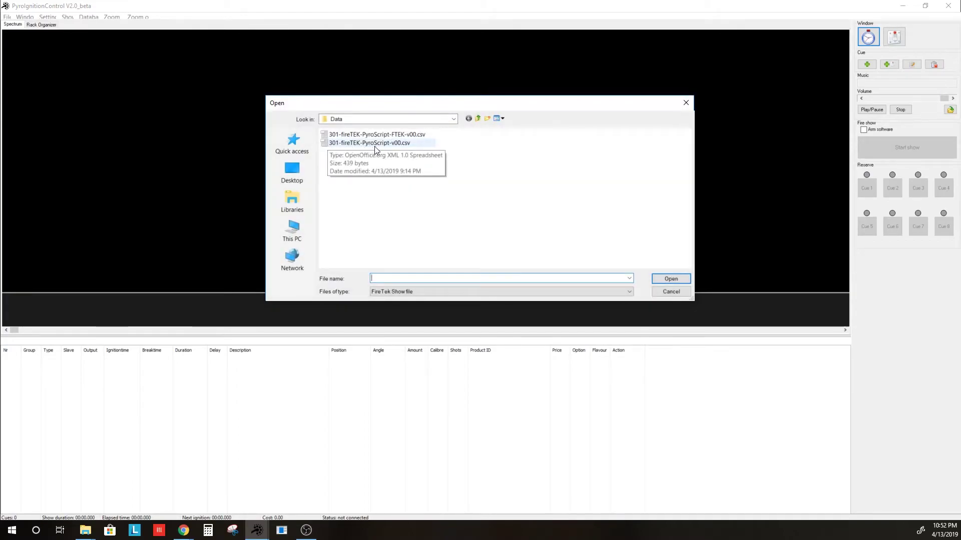
left_click(389, 146)
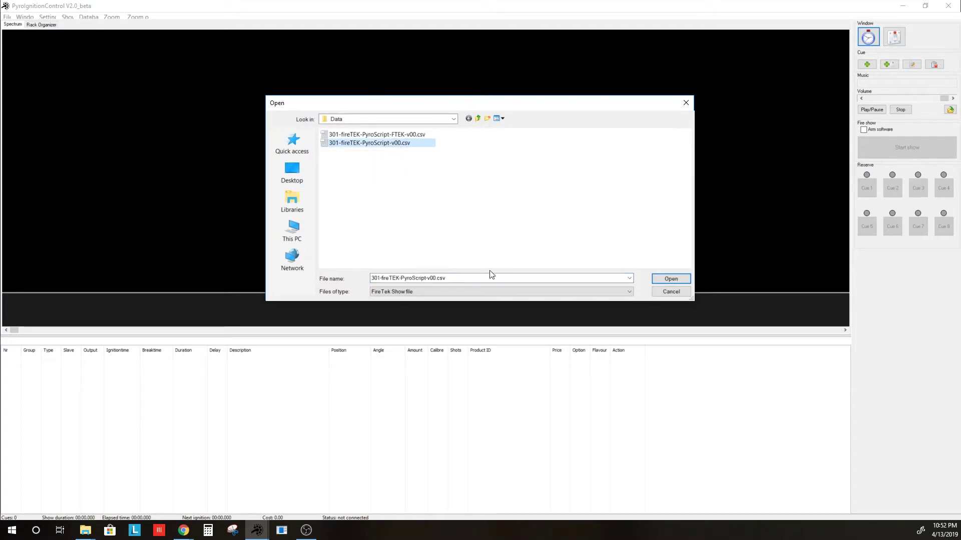
left_click(671, 279)
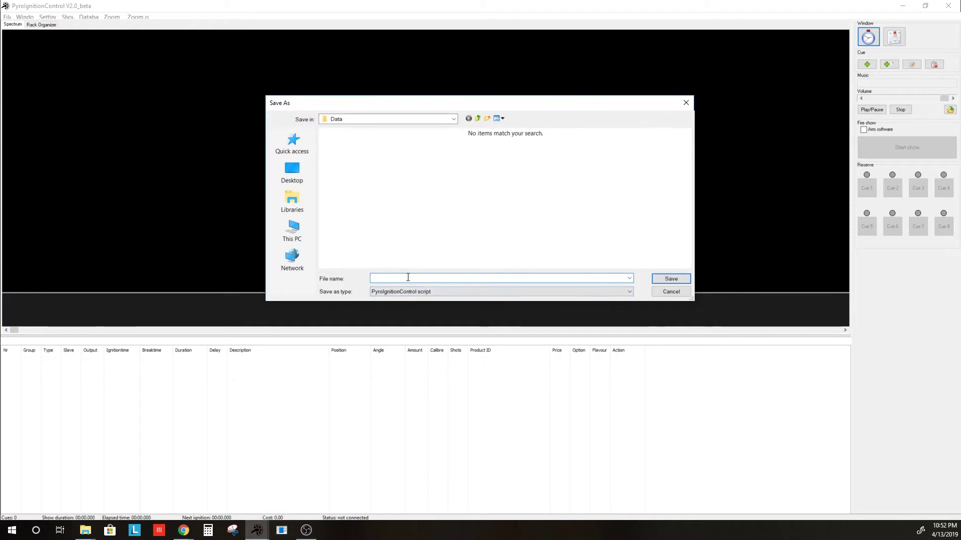
Step: Save the converted PyroIgnitionControl script as 301-fireTEK-PyroScript-v00 in the Data folder and close the ignition system tools
left_click(629, 279)
left_click(576, 264)
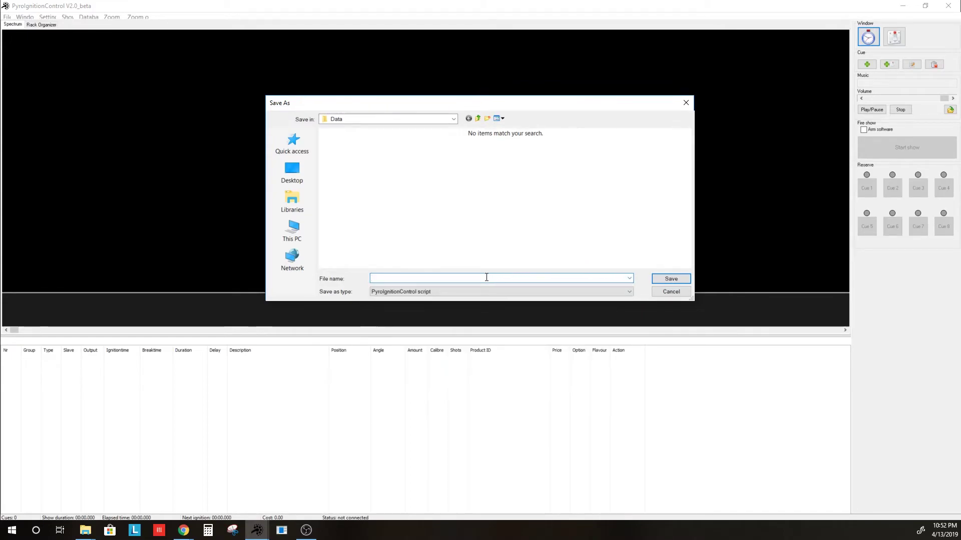
type("301")
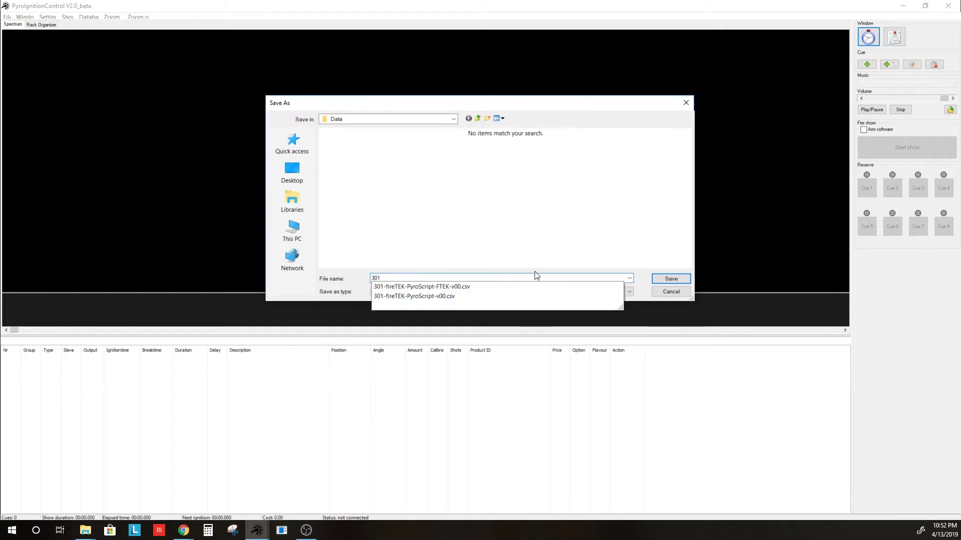
key("Down")
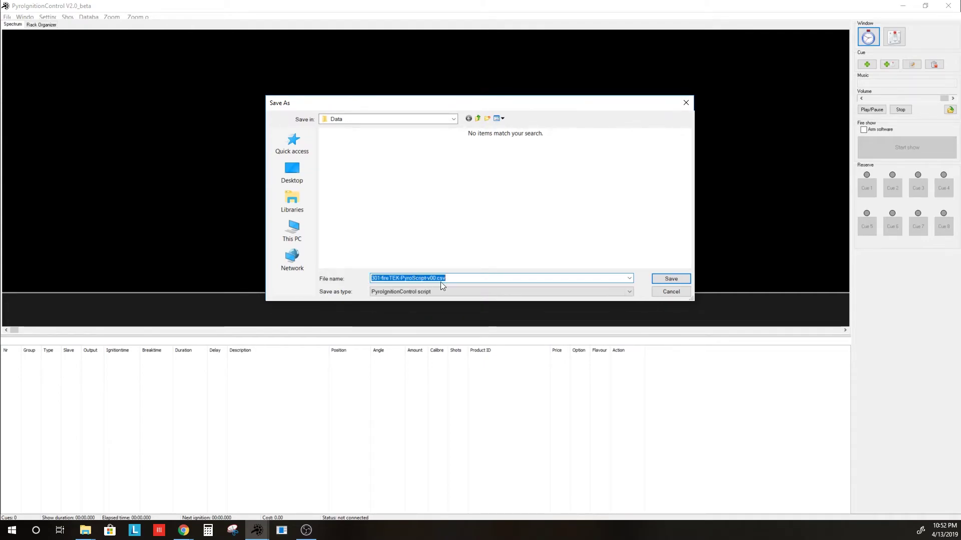
left_click(442, 279)
key("BackSpace")
key("BackSpace")
key("BackSpace")
key("BackSpace")
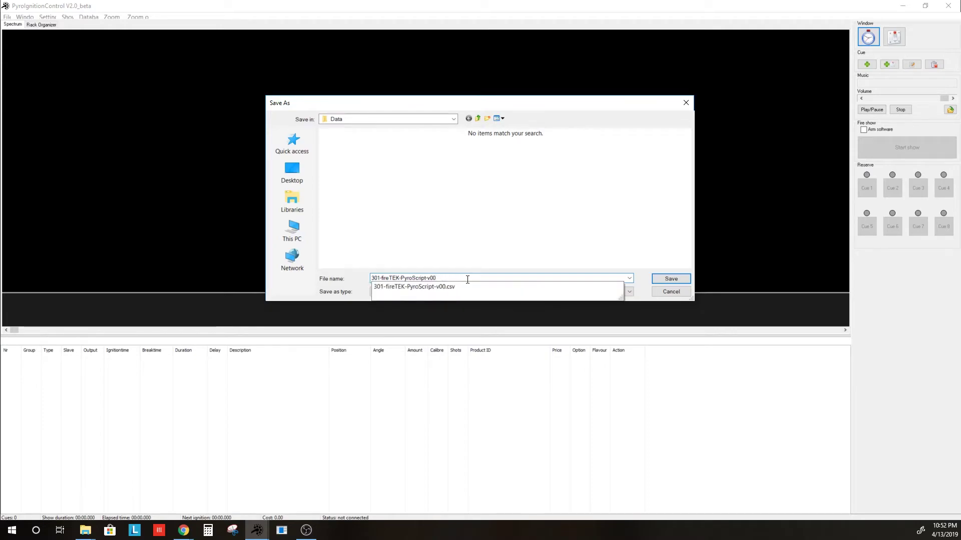
left_click(673, 279)
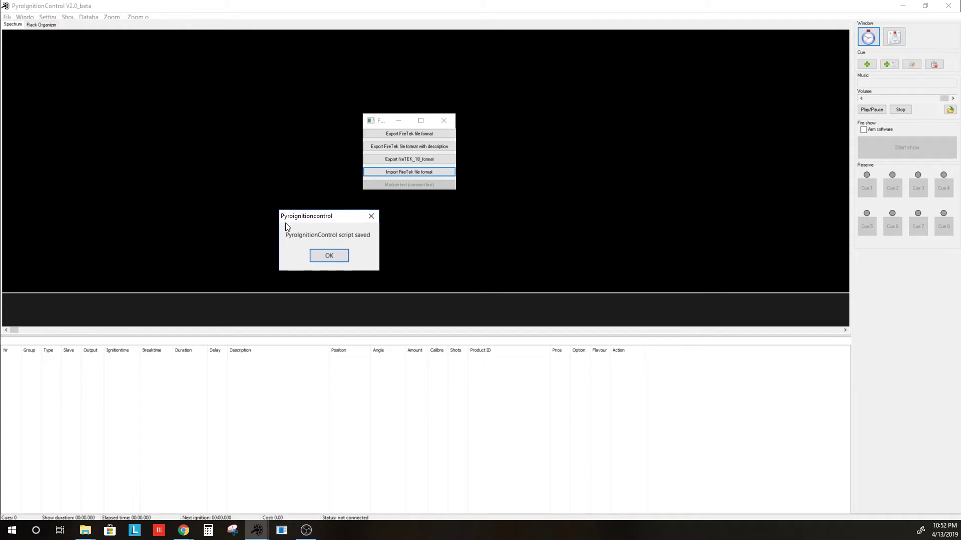
left_click(336, 255)
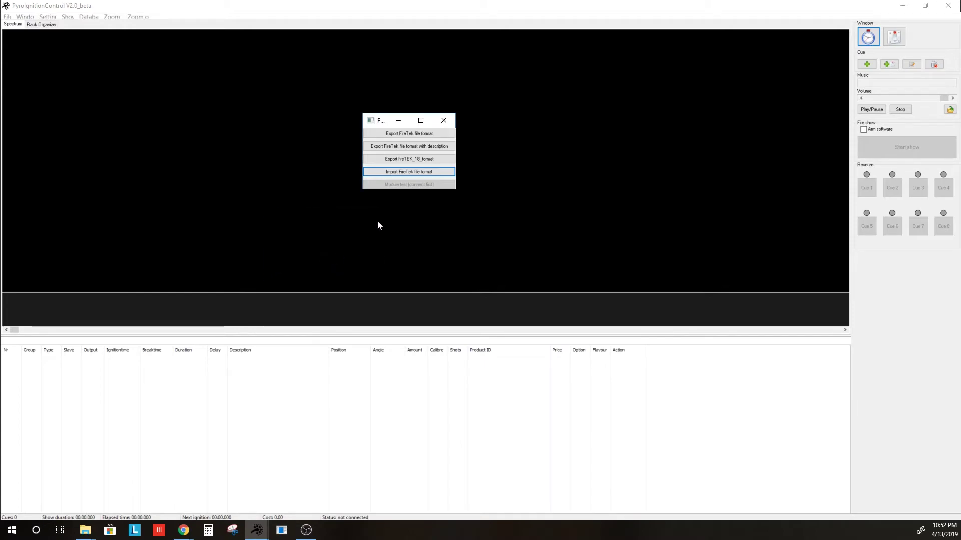
left_click(446, 122)
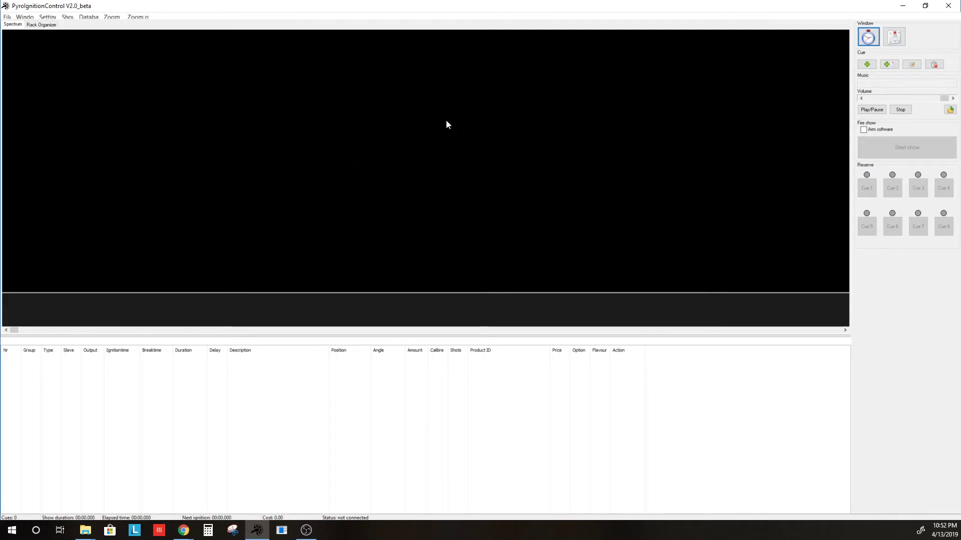
Step: Import the project file 301-fireTEK-PyroScript-v00.zpl into the show, accepting the time value 00:00.000
left_click(7, 18)
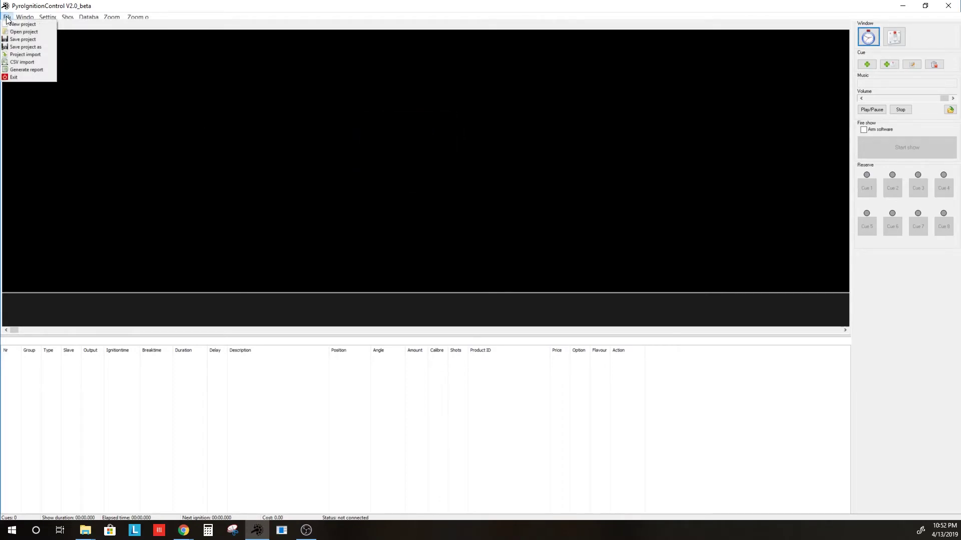
left_click(34, 56)
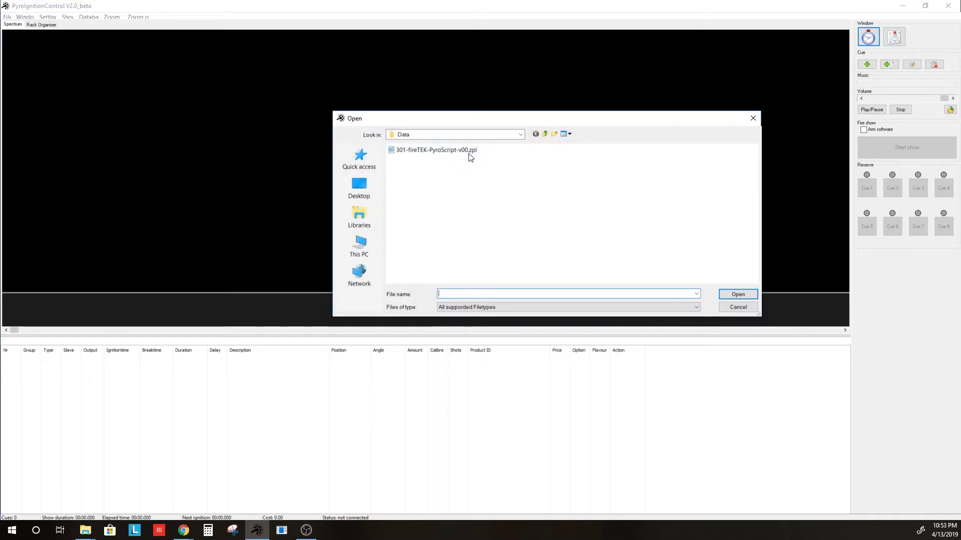
left_click(408, 151)
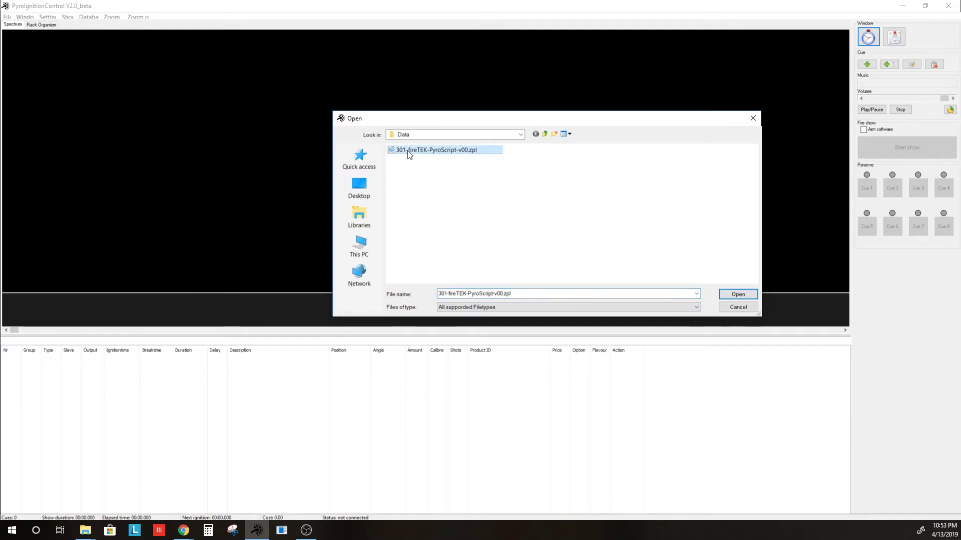
left_click(739, 294)
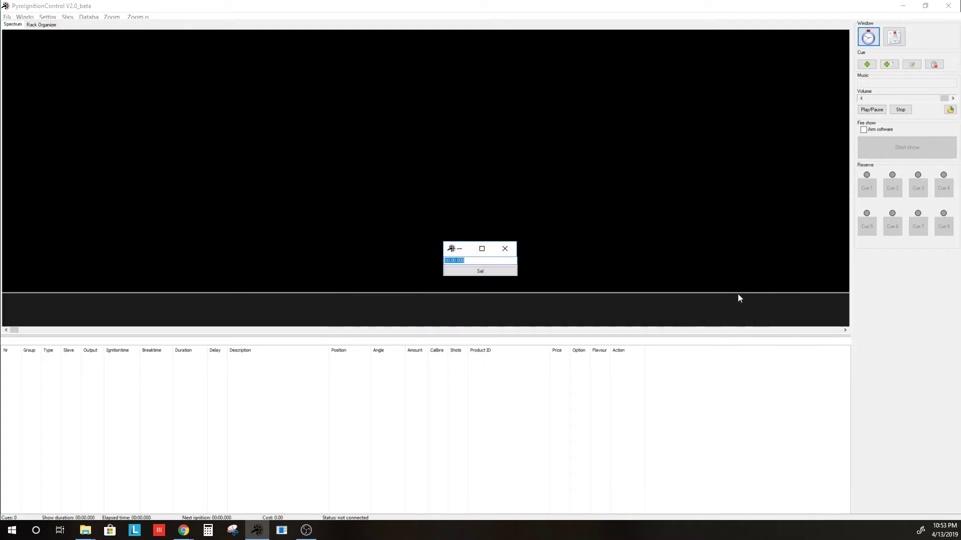
left_click(478, 276)
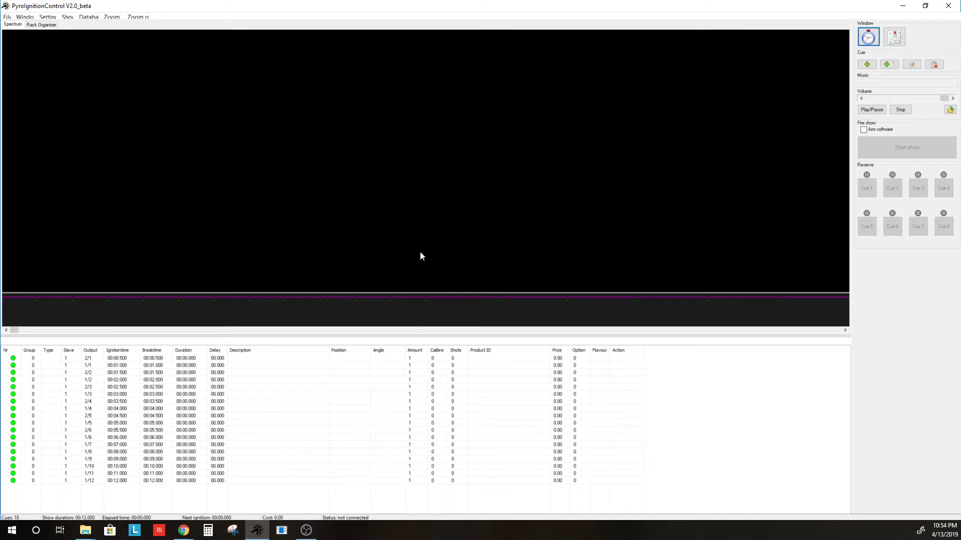
Step: Connect to the ignition system and open the FireTek module test
left_click(47, 18)
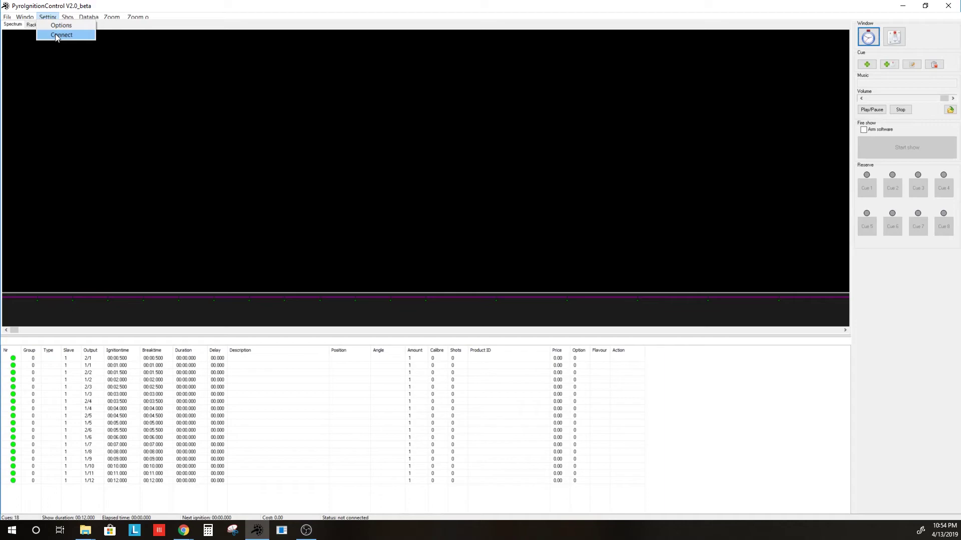
left_click(56, 35)
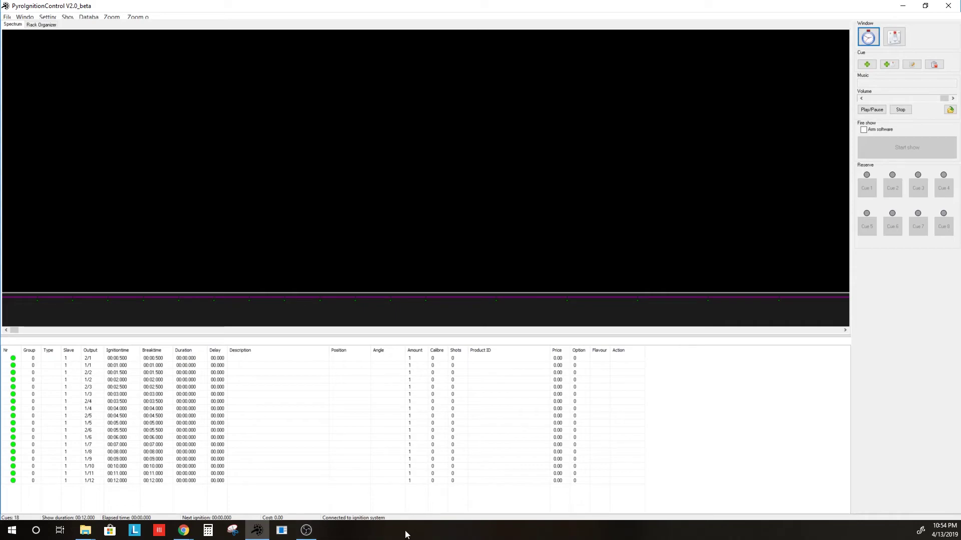
left_click(48, 18)
mouse_move(28, 19)
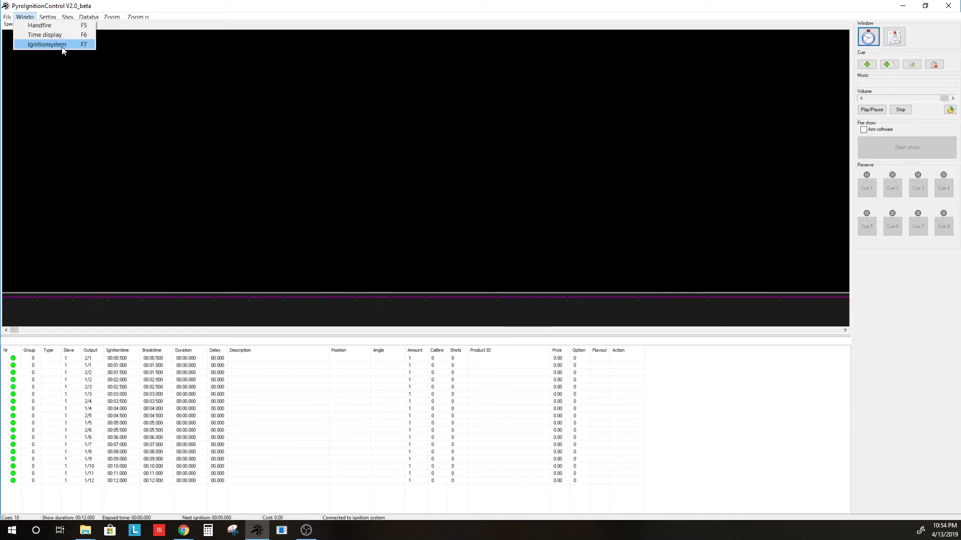
left_click(82, 46)
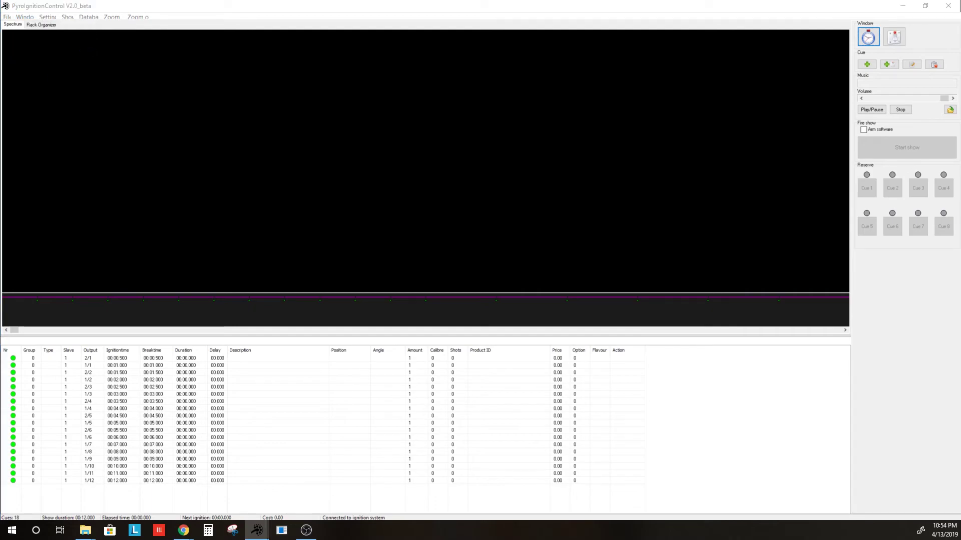
left_click_drag(208, 200, 347, 164)
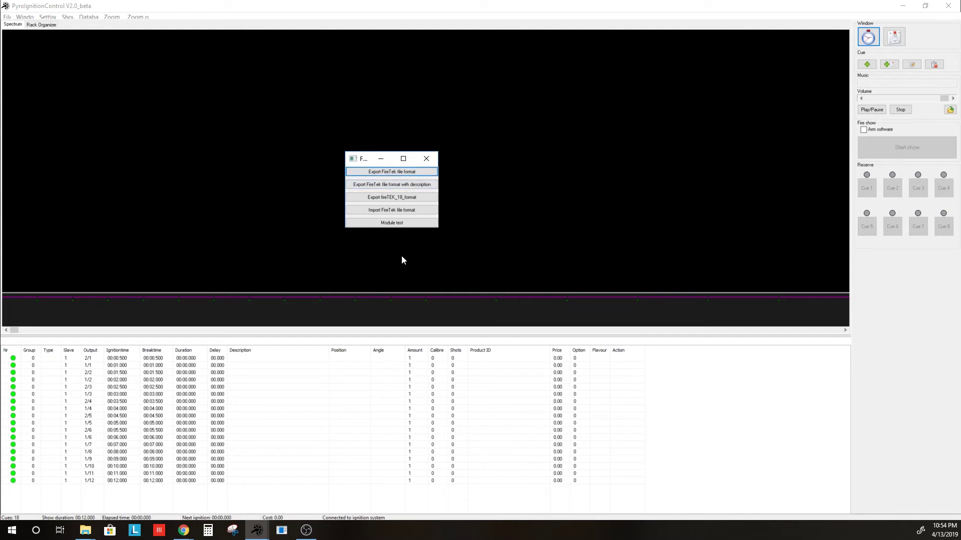
left_click(392, 223)
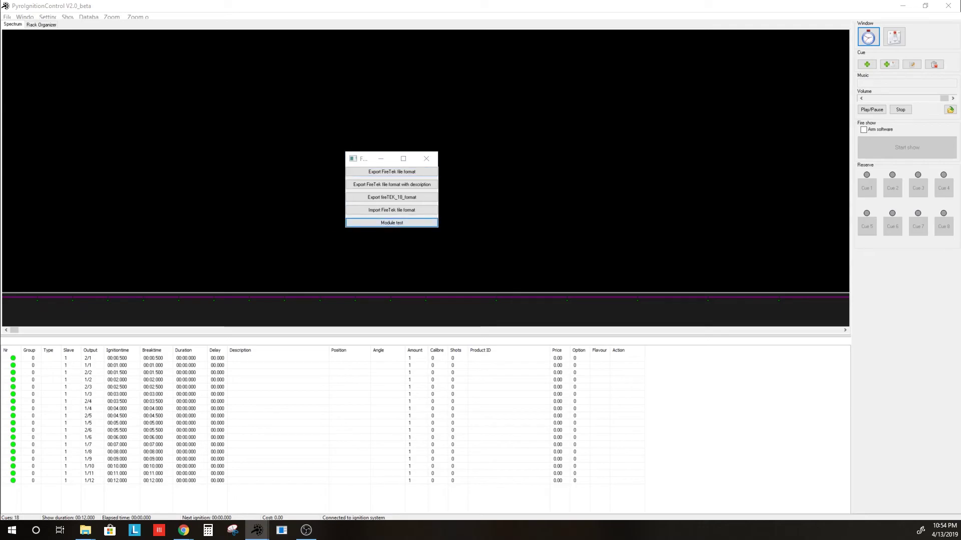
left_click_drag(290, 95, 337, 75)
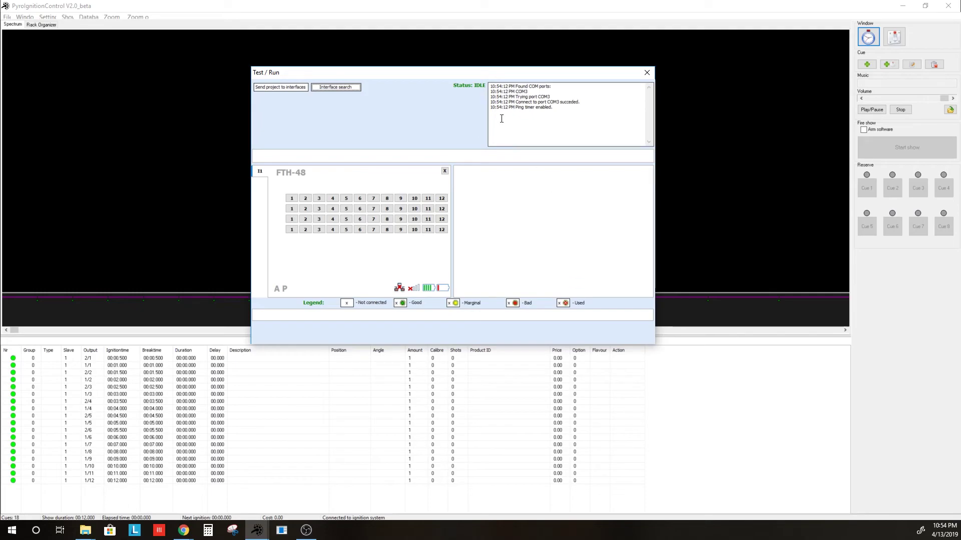
Step: Run an interface search and send the show to Interface 1, closing the interface programming dialog
left_click(331, 89)
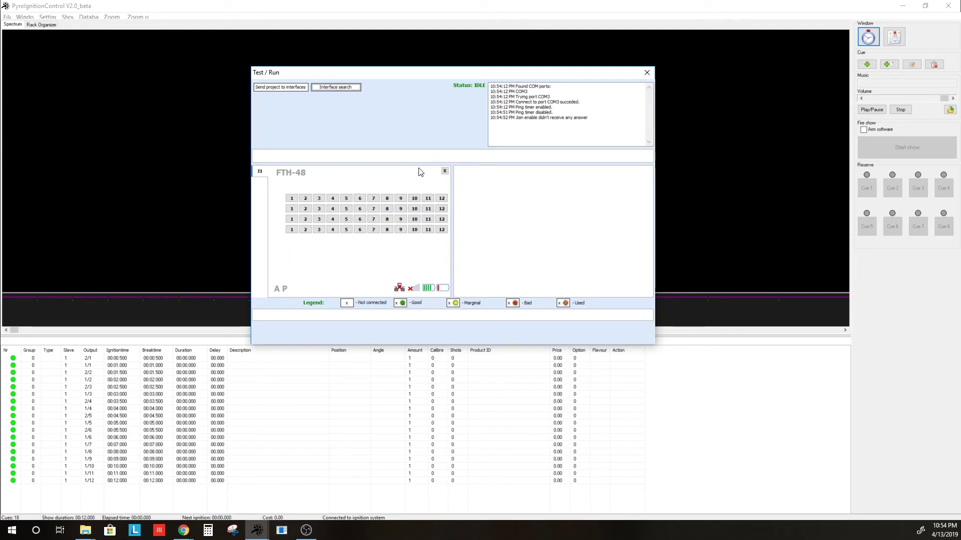
left_click(276, 87)
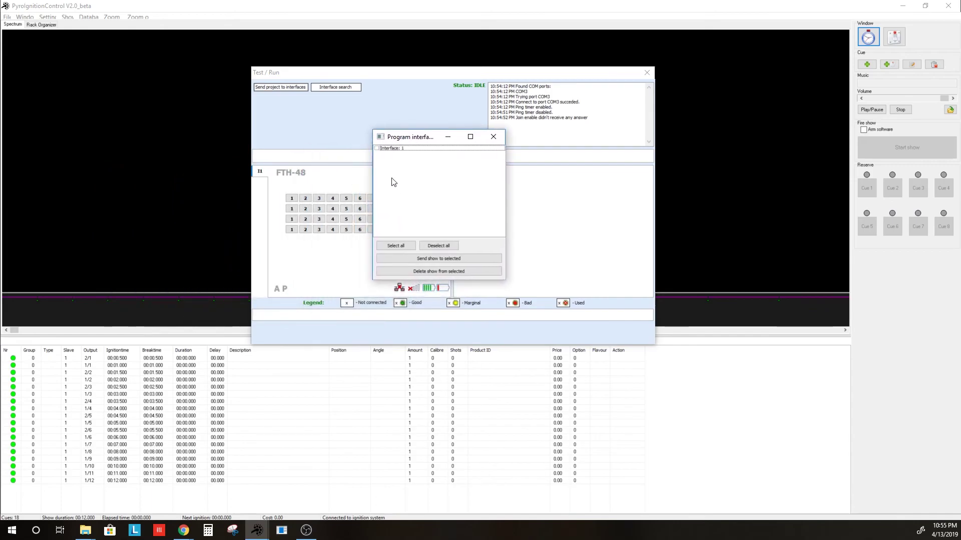
left_click(377, 149)
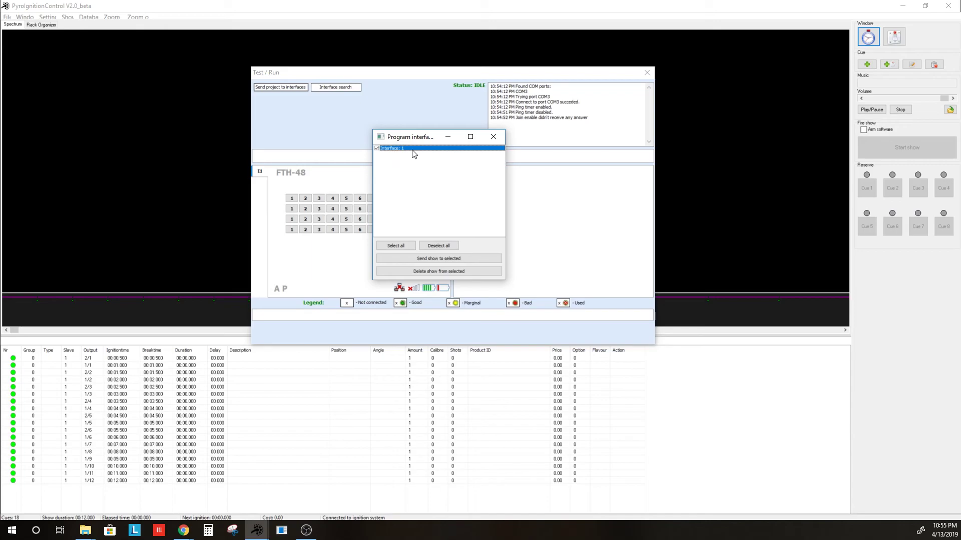
left_click(441, 260)
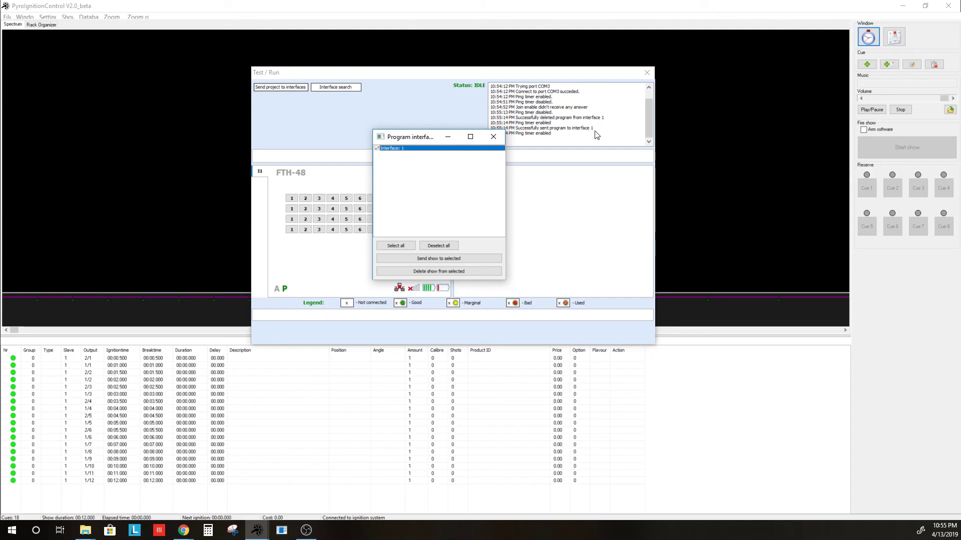
left_click(495, 138)
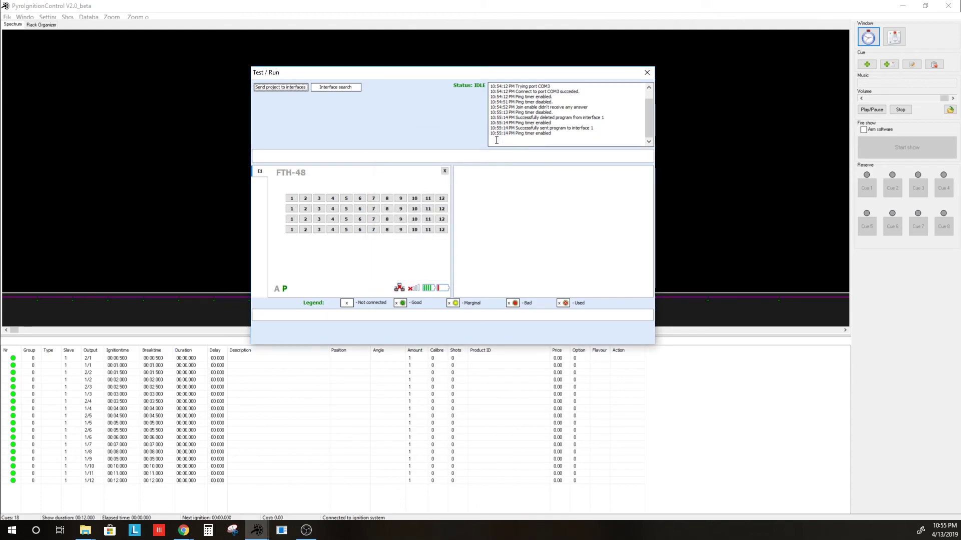